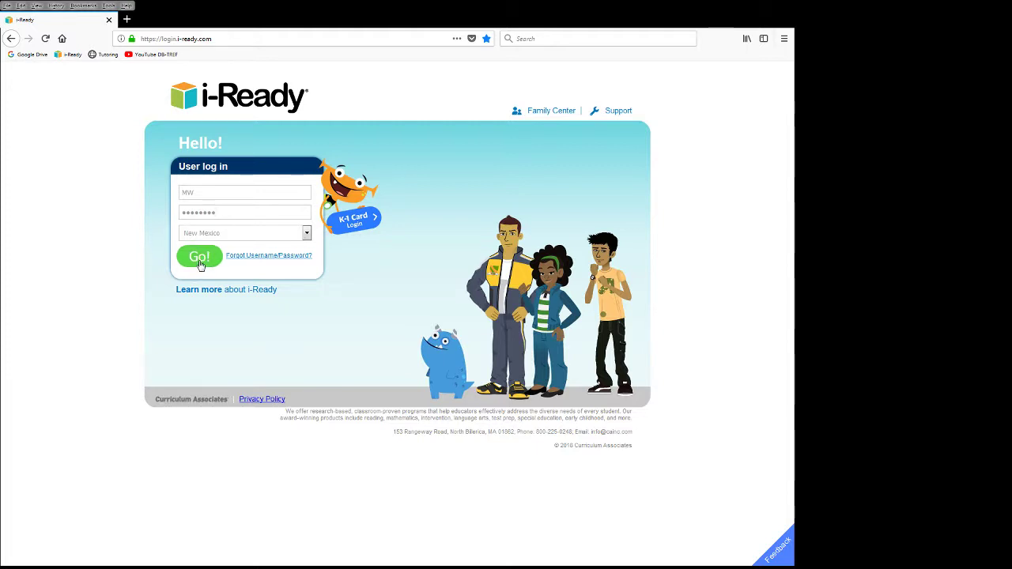
- Log in with the prefilled New Mexico account and review the dashboard's Diagnostic Status, Diagnostic Results and Diagnostic Growth sections
click(200, 258)
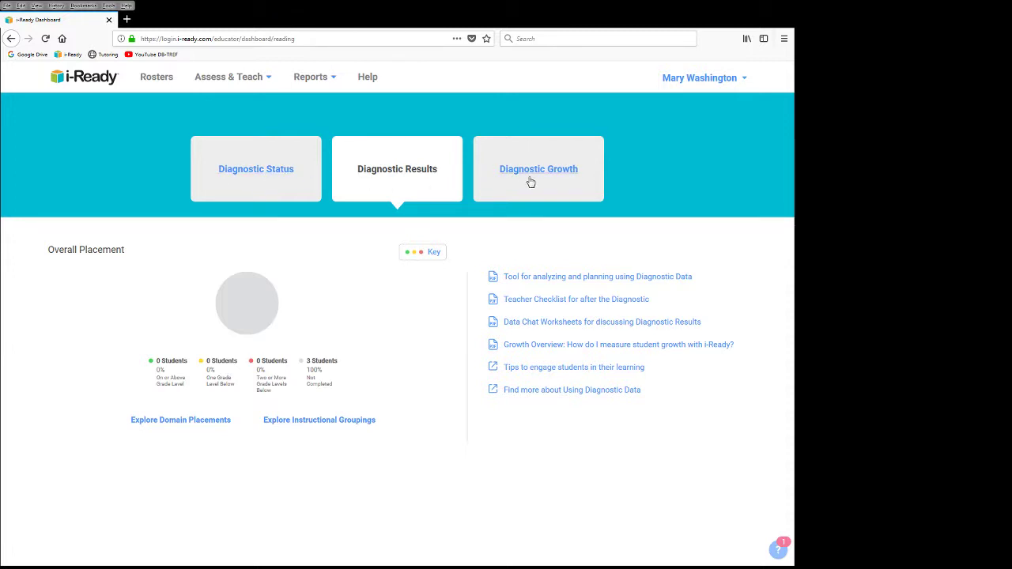
click(259, 178)
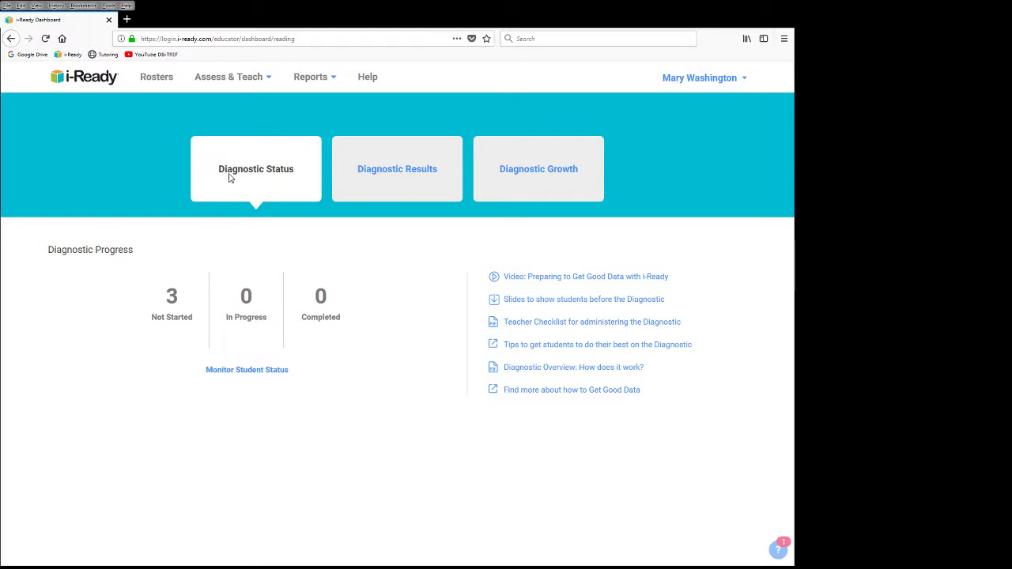
click(372, 179)
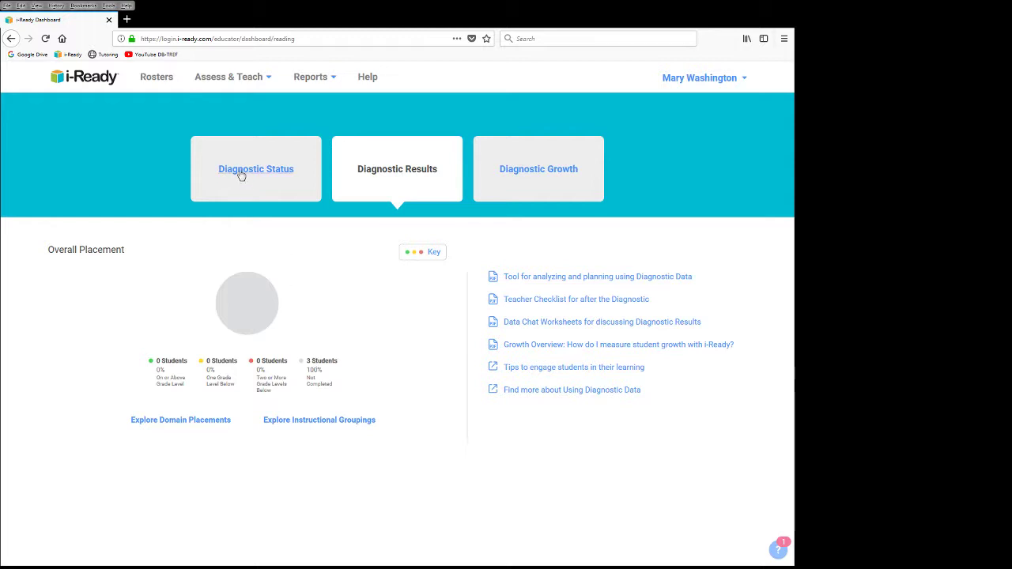
click(537, 170)
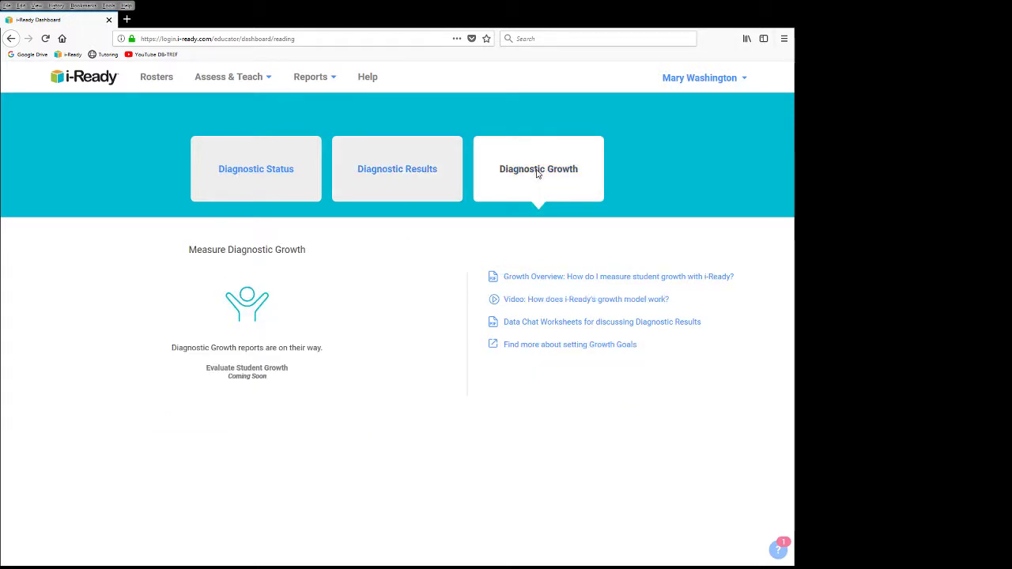
click(238, 170)
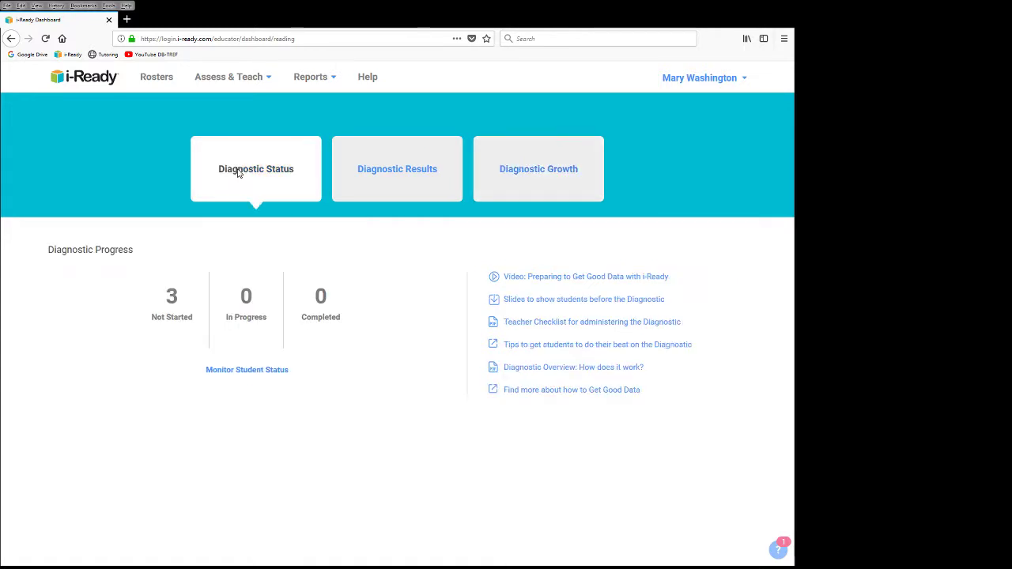
- Open the student rosters and examine the class's name, subject, grade, school and teacher details
click(157, 77)
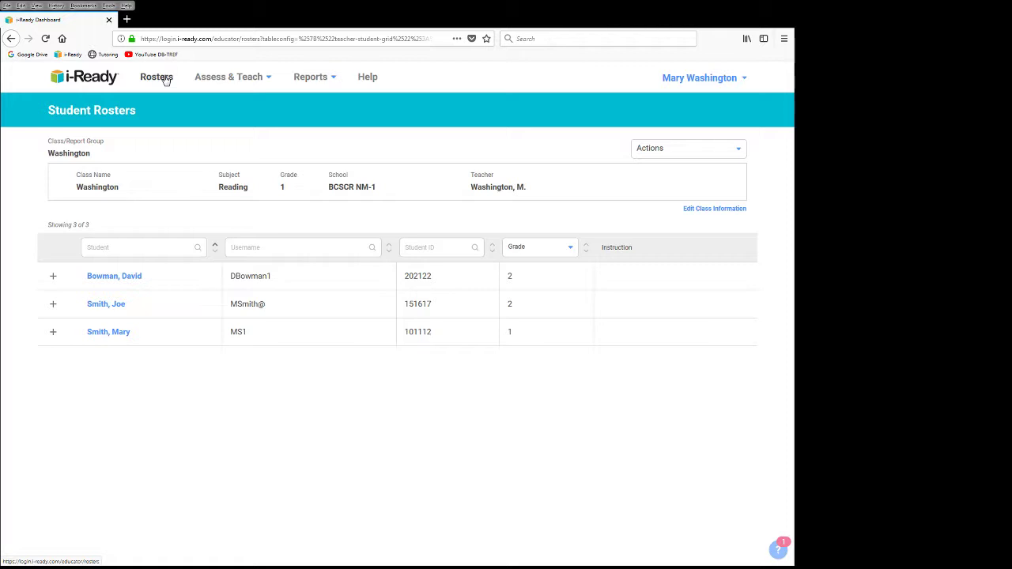
drag(82, 188, 535, 194)
click(535, 195)
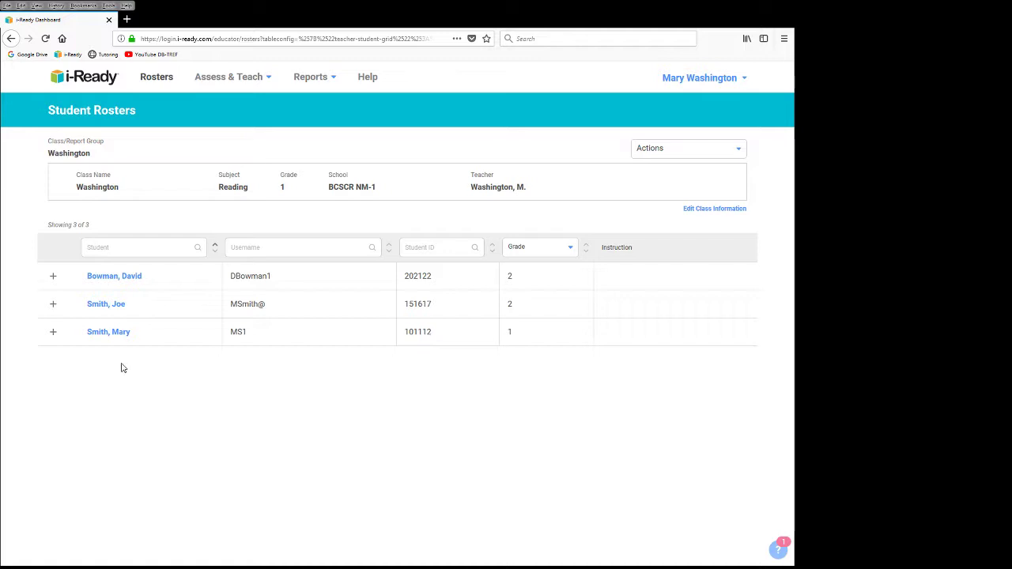
- View the second-listed student's Diagnostic Results, switch the report through the other two students, and close it
click(120, 306)
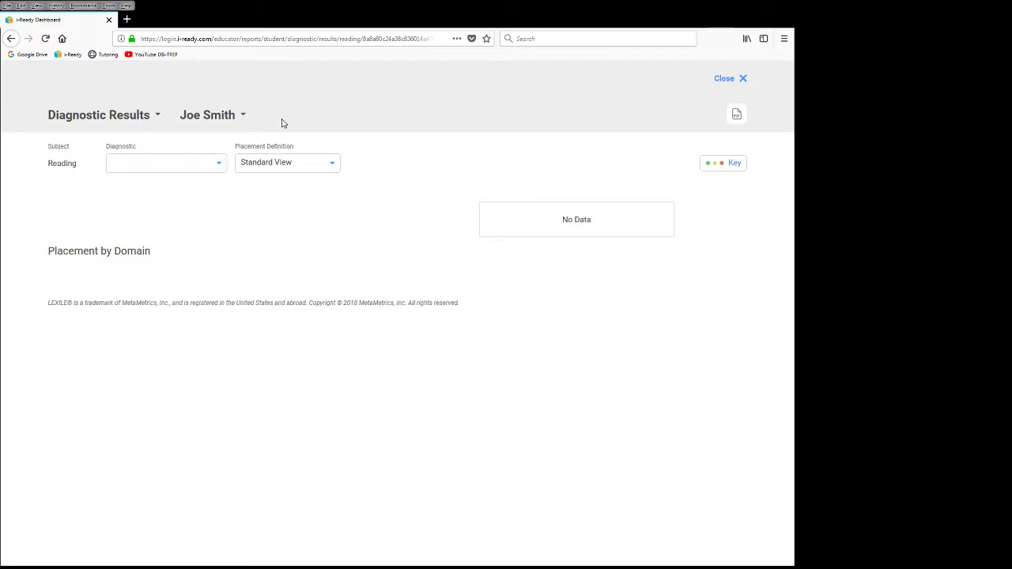
click(209, 117)
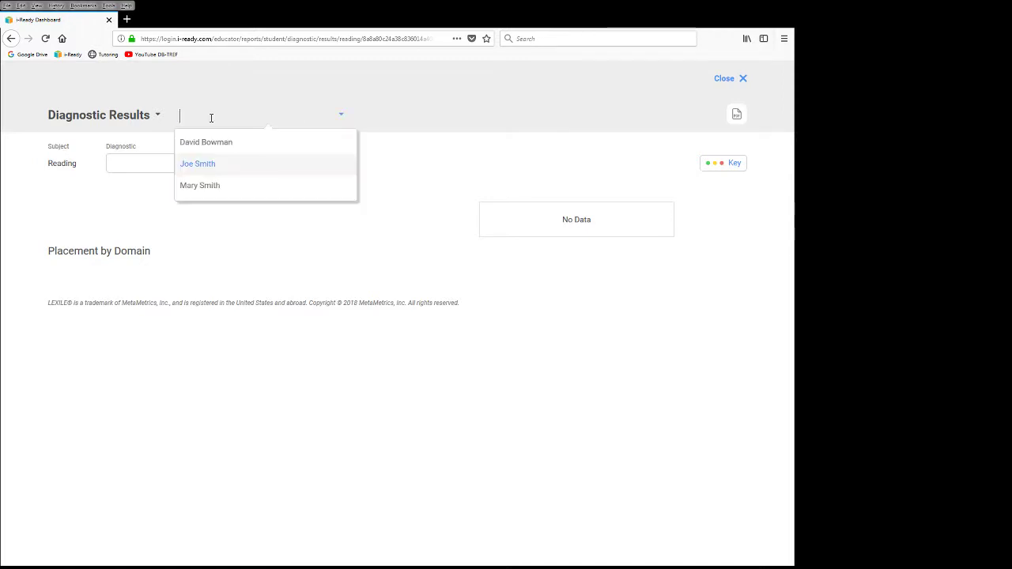
click(211, 147)
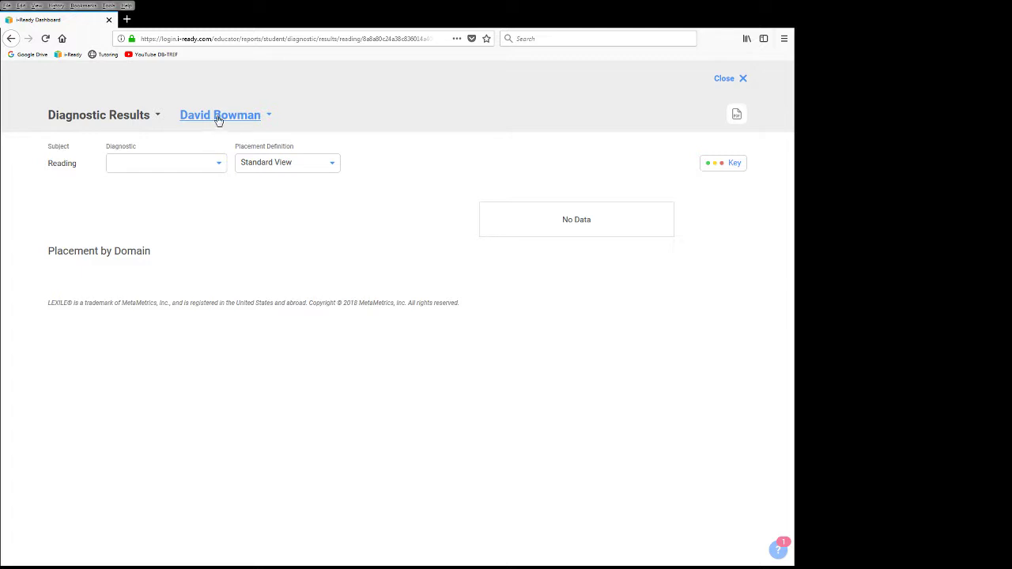
click(217, 119)
click(218, 195)
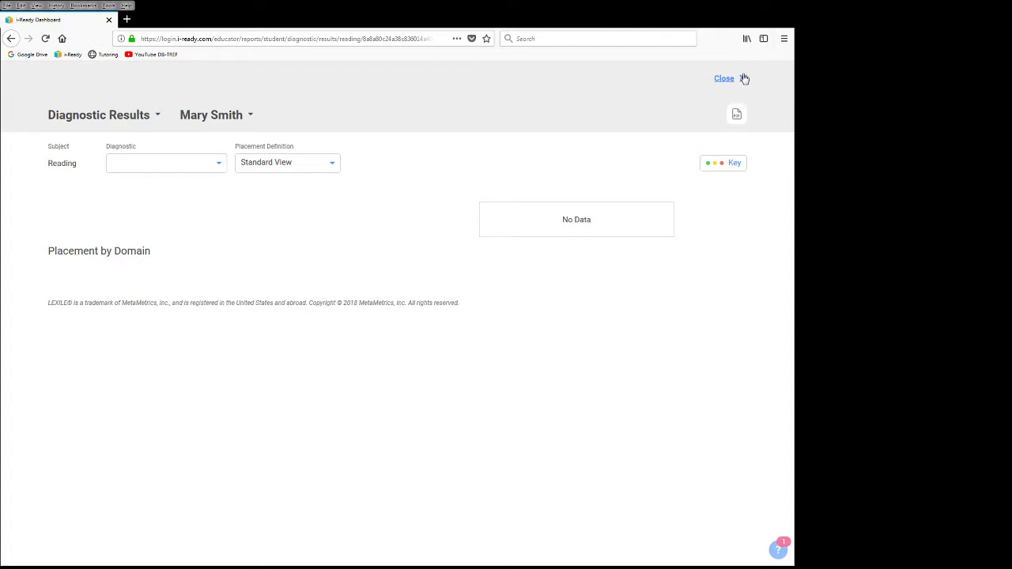
click(744, 79)
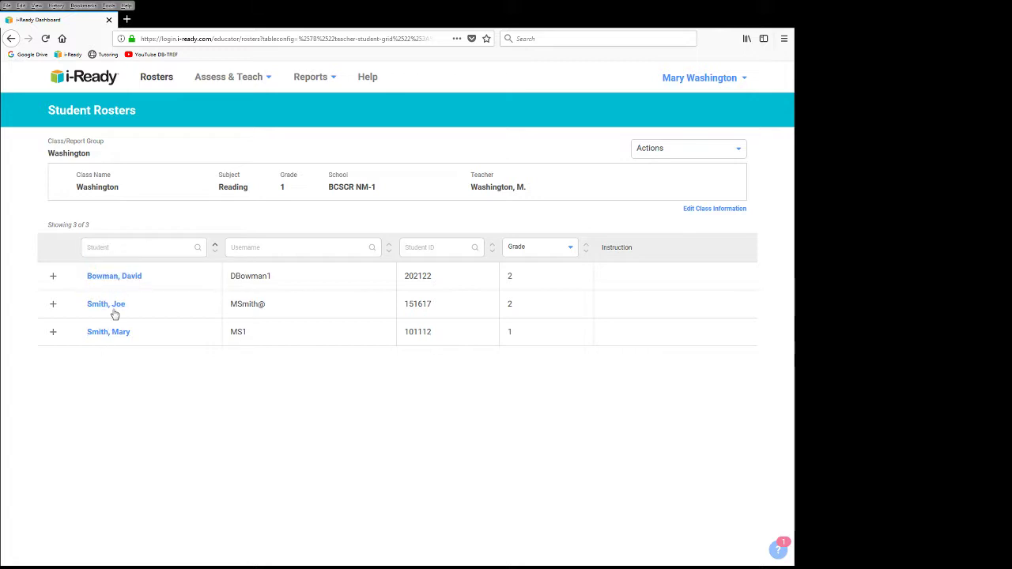
- Expand the first-listed student's roster details, check the username, reveal and hide the password, and collapse the details
click(54, 282)
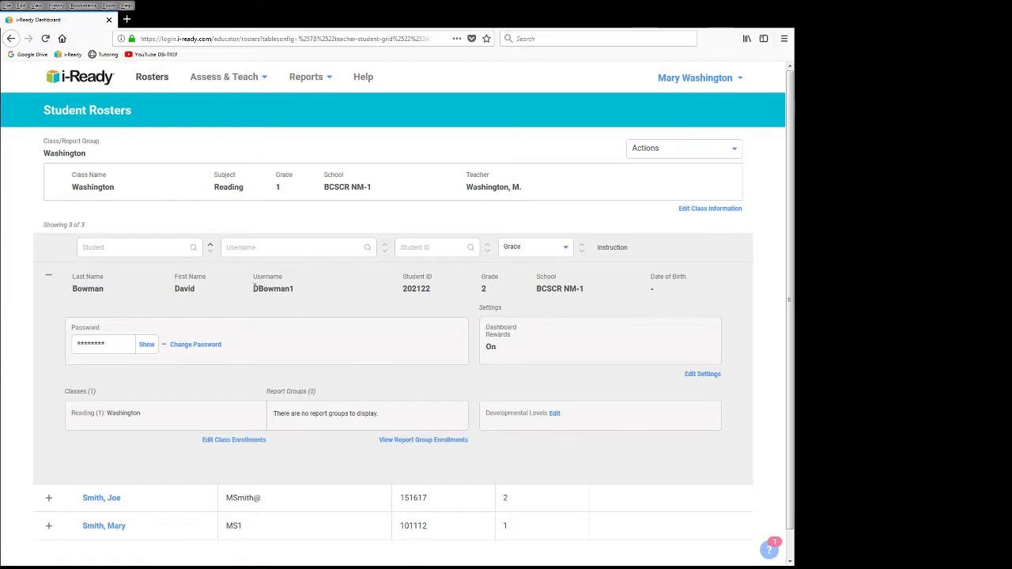
drag(255, 288, 293, 293)
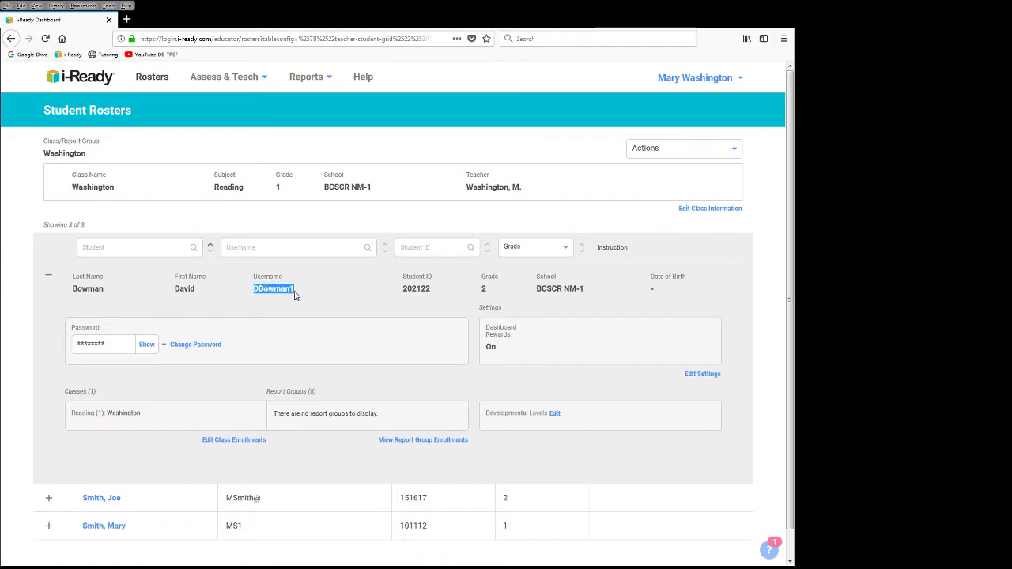
click(294, 294)
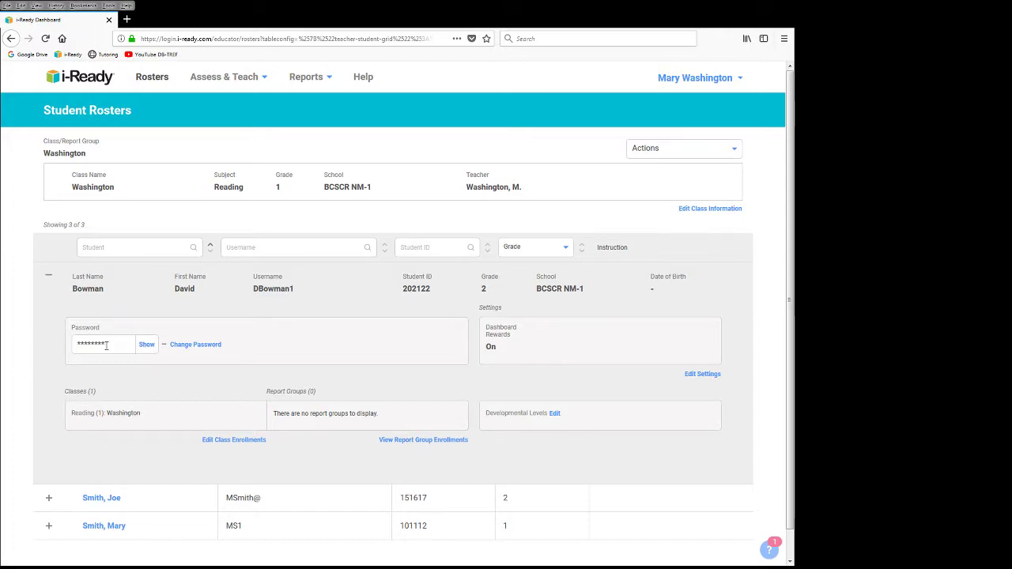
click(146, 347)
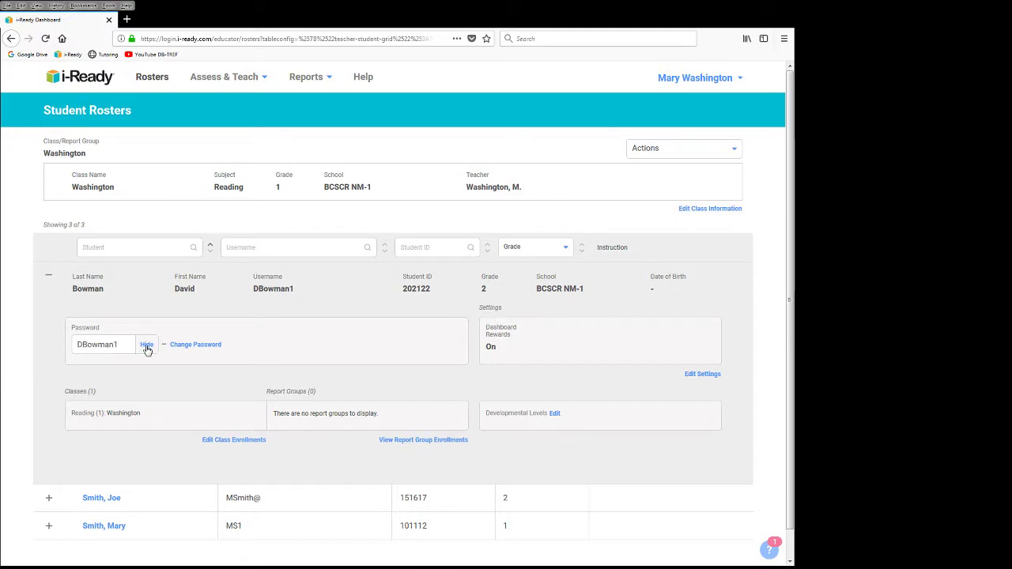
click(146, 348)
click(147, 348)
click(146, 348)
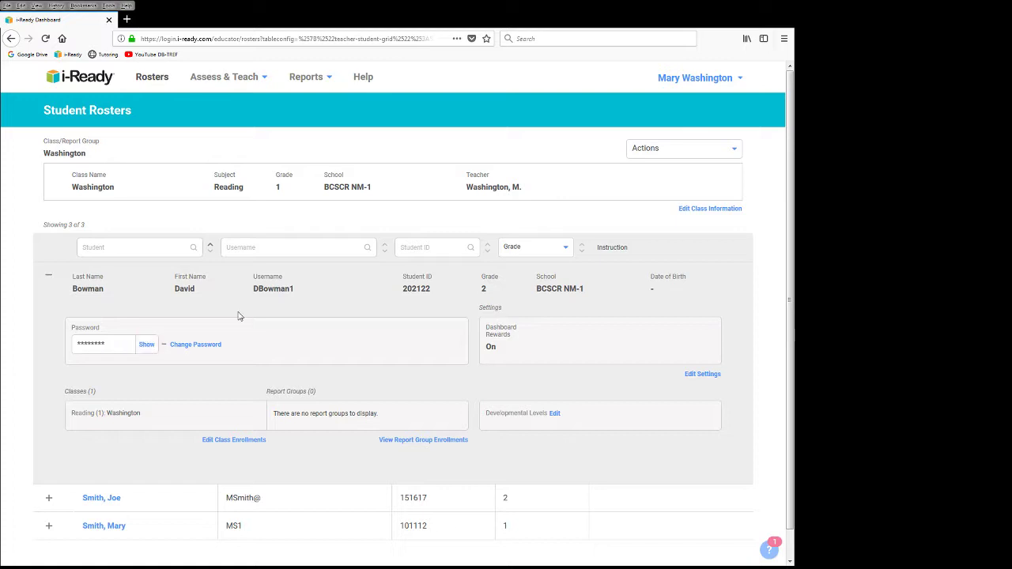
drag(254, 289, 295, 289)
click(21, 295)
click(157, 82)
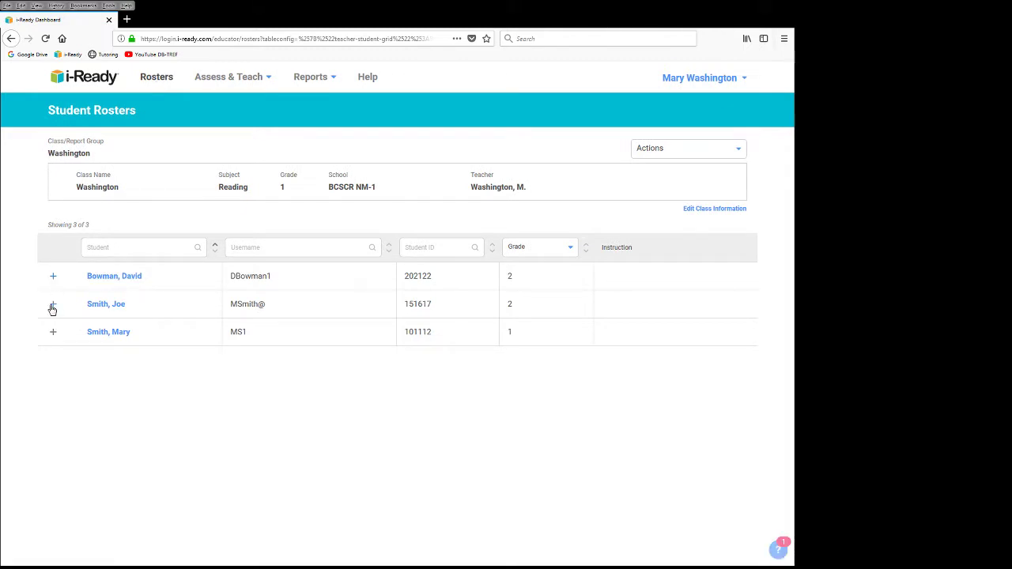
- Expand the second-listed student's roster details, check the username and reveal the password
click(53, 307)
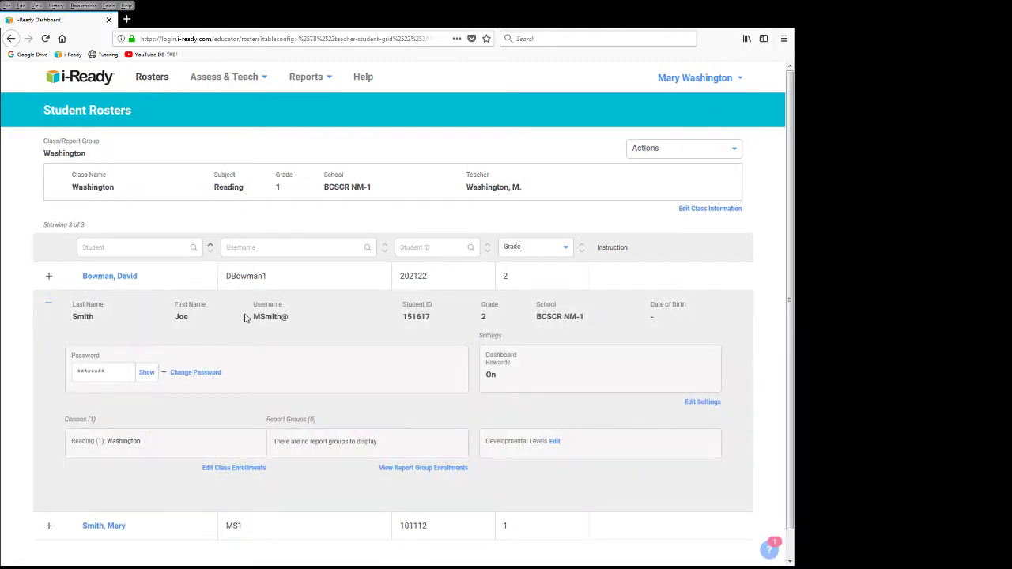
drag(252, 317, 291, 323)
click(147, 373)
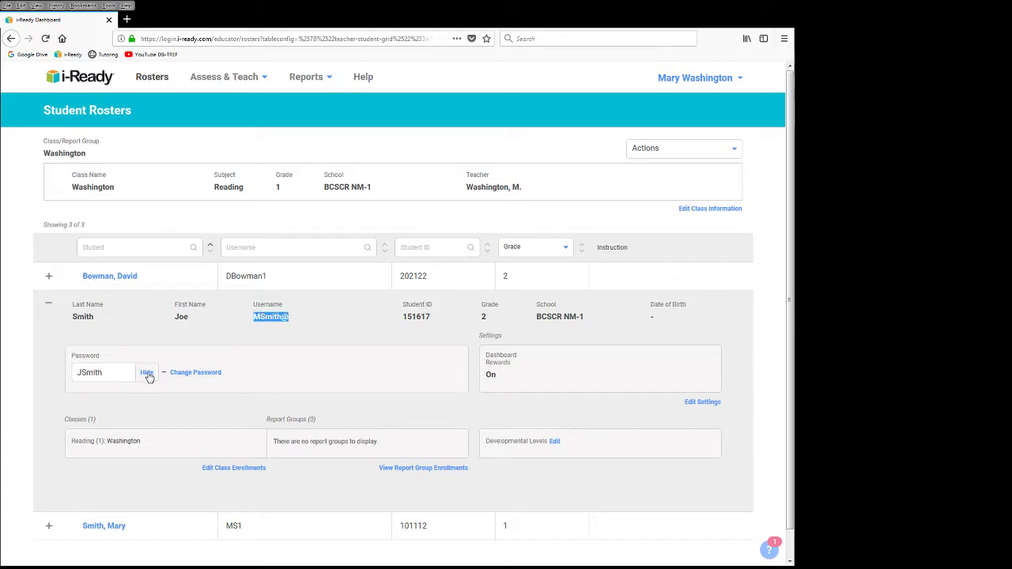
click(23, 302)
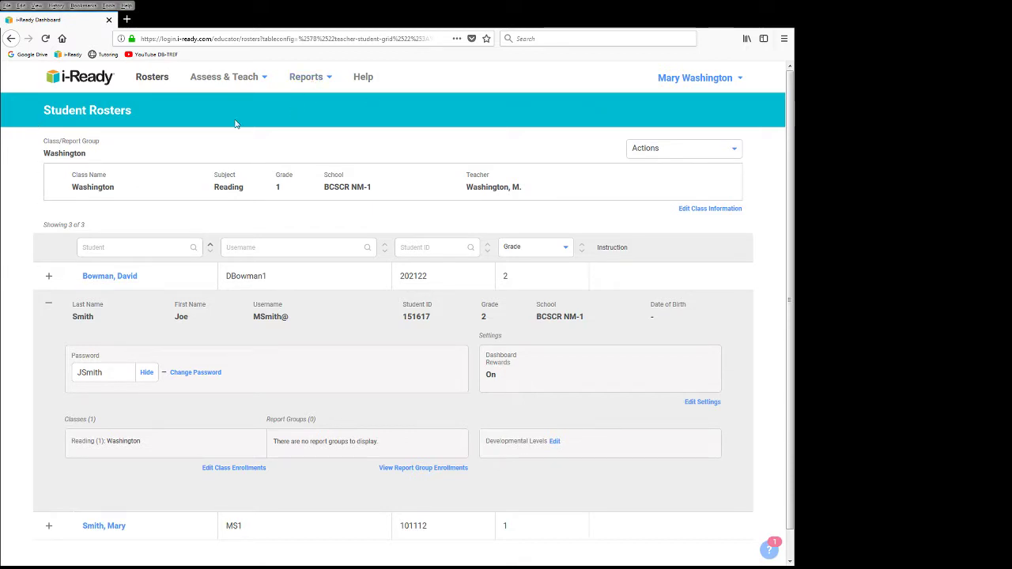
- Return to the dashboard and compare the available Class, Student and Batch reports, ending on the Class reports
click(57, 80)
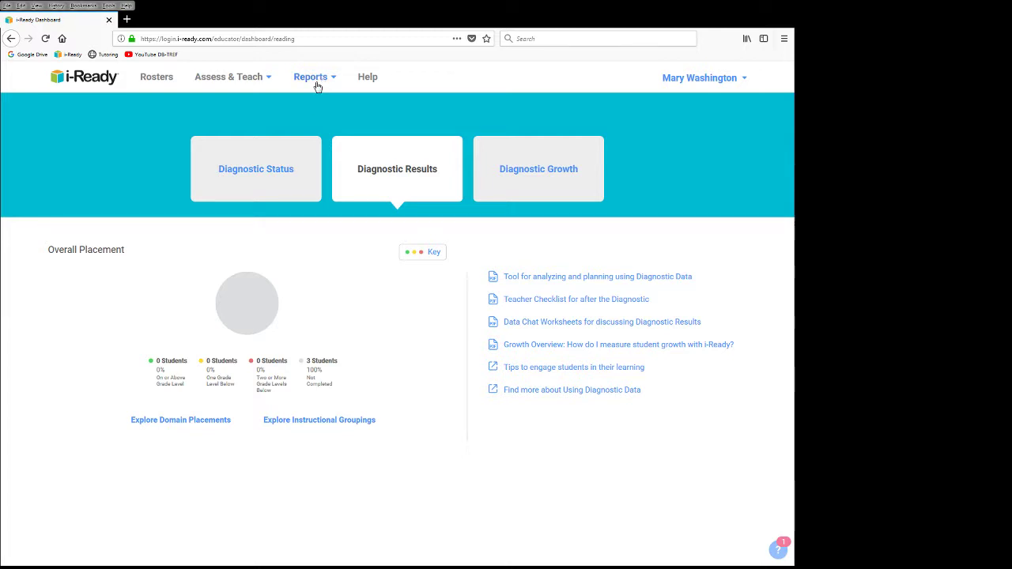
click(316, 82)
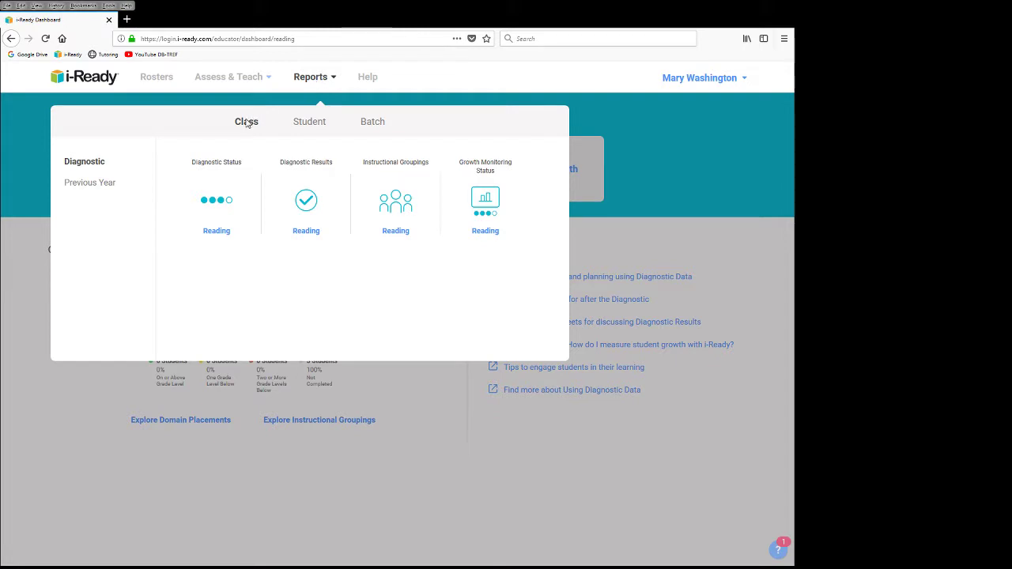
click(309, 123)
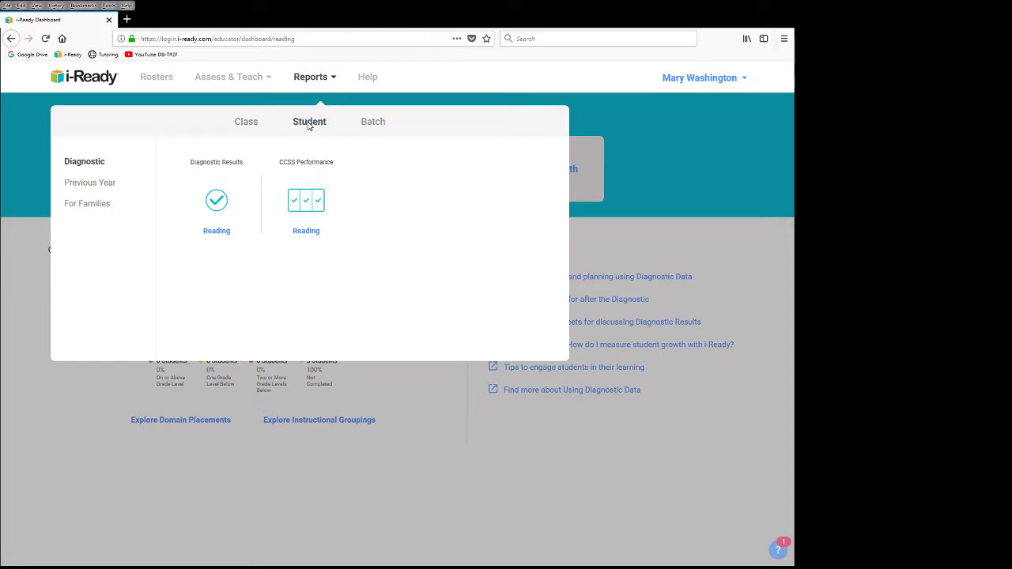
click(372, 123)
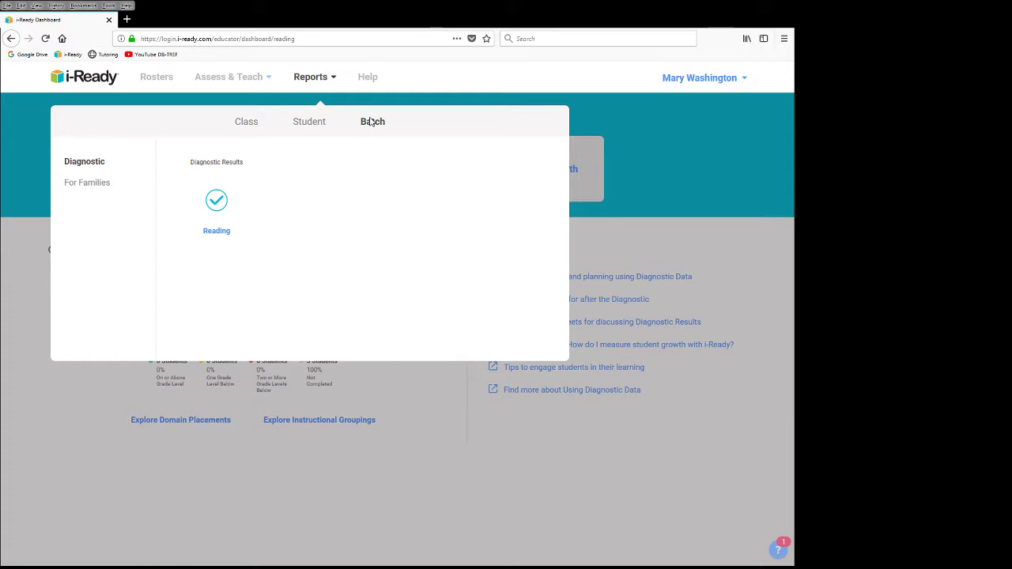
click(241, 124)
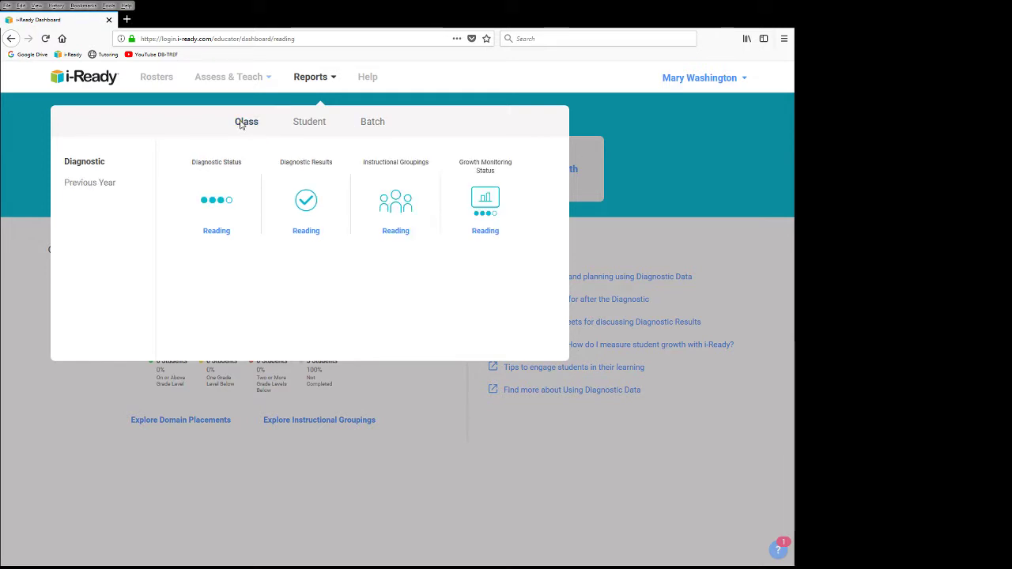
click(313, 127)
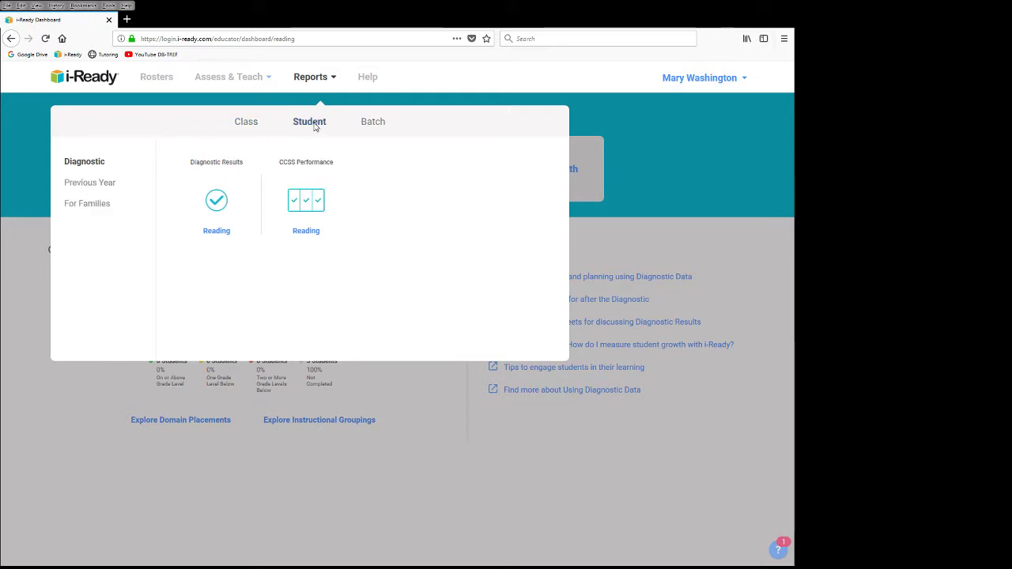
click(256, 135)
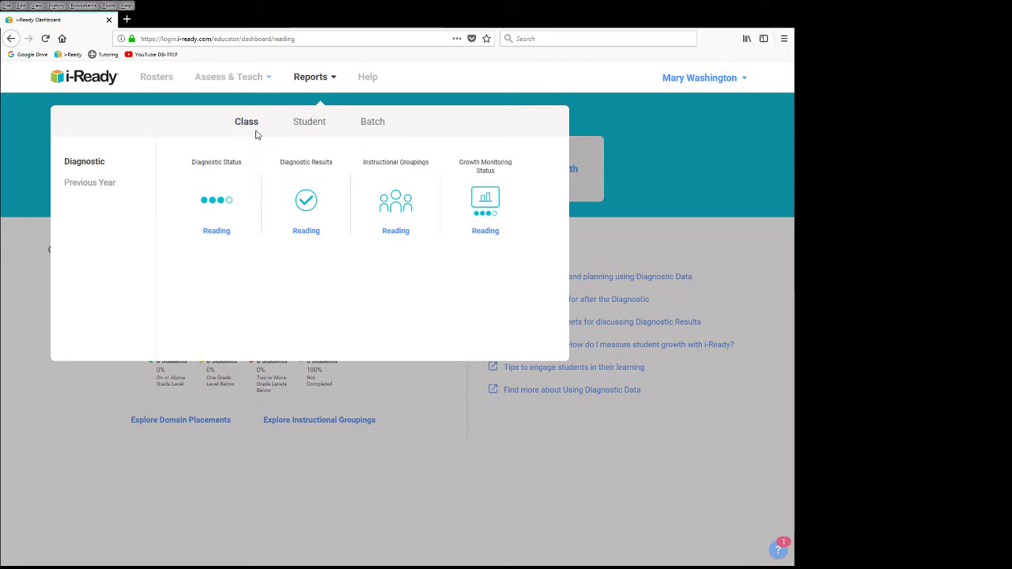
- Open the class Diagnostic Status report for Reading and examine each student's status and placement
mouse_move(244, 210)
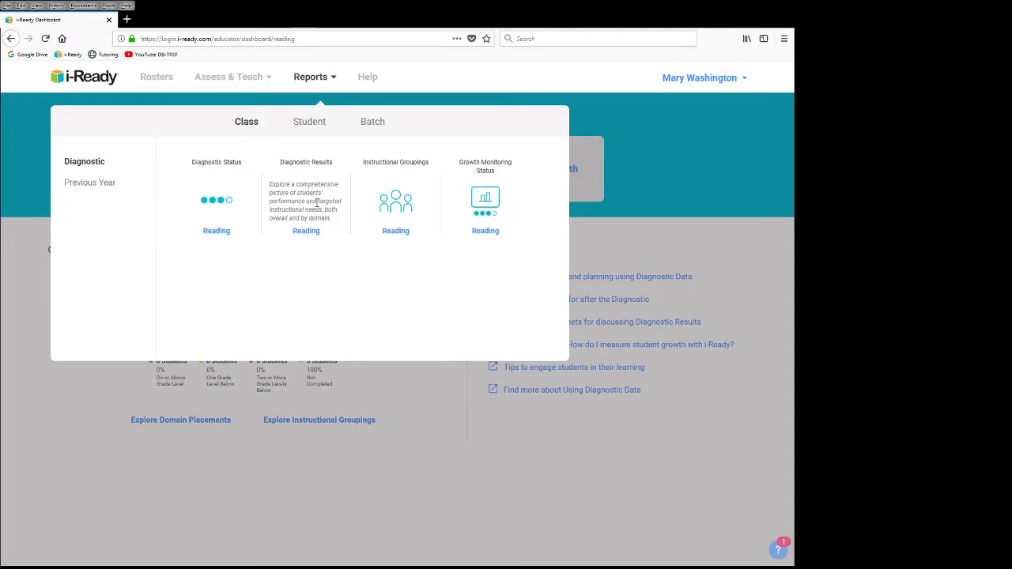
click(218, 231)
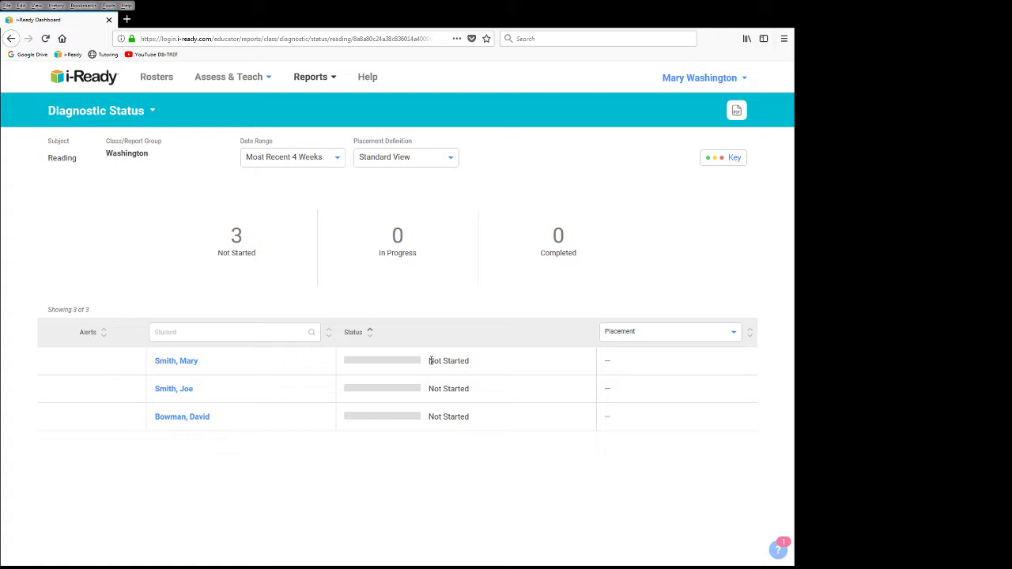
drag(430, 360, 475, 361)
double_click(606, 362)
click(611, 392)
double_click(612, 390)
double_click(604, 419)
click(307, 472)
- View the first-listed student's Diagnostic Results from the status report, switch to the second-listed student, and close the report
click(176, 361)
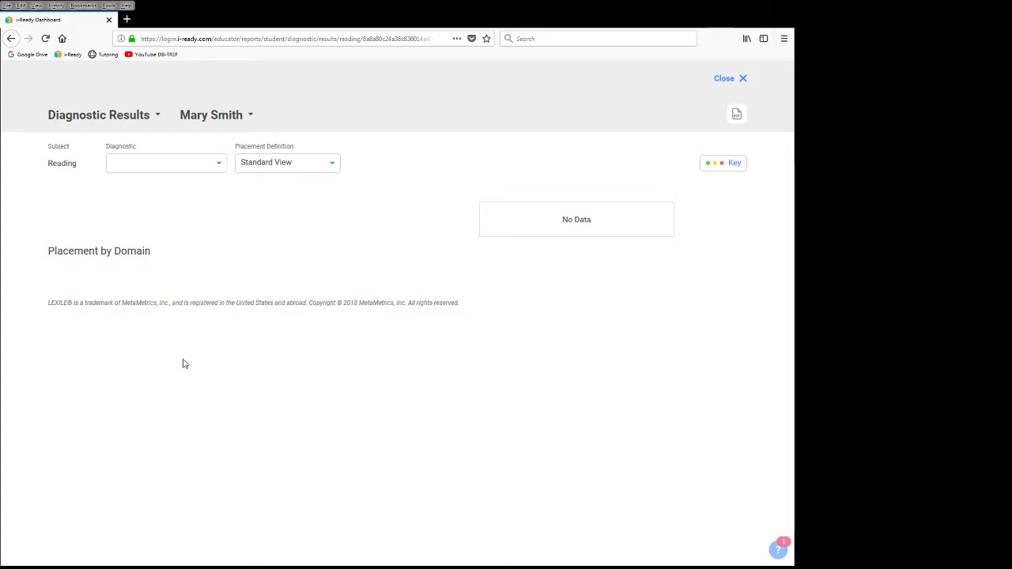
click(215, 115)
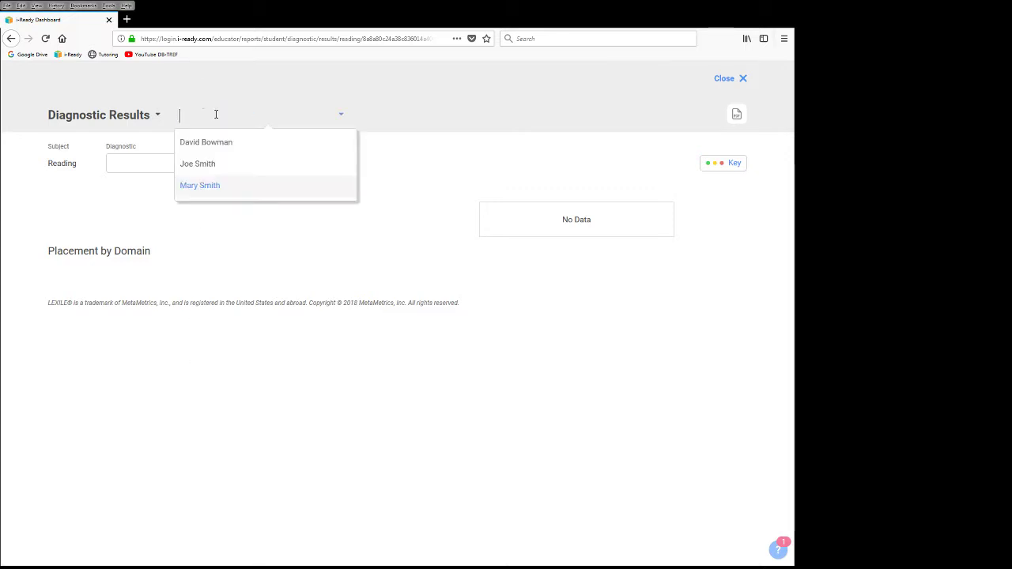
click(218, 164)
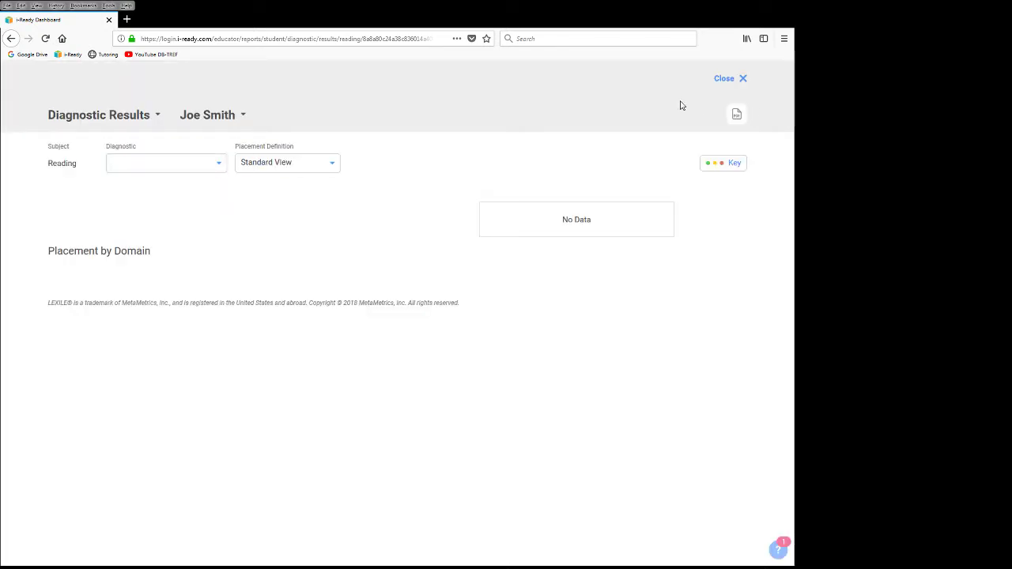
click(724, 79)
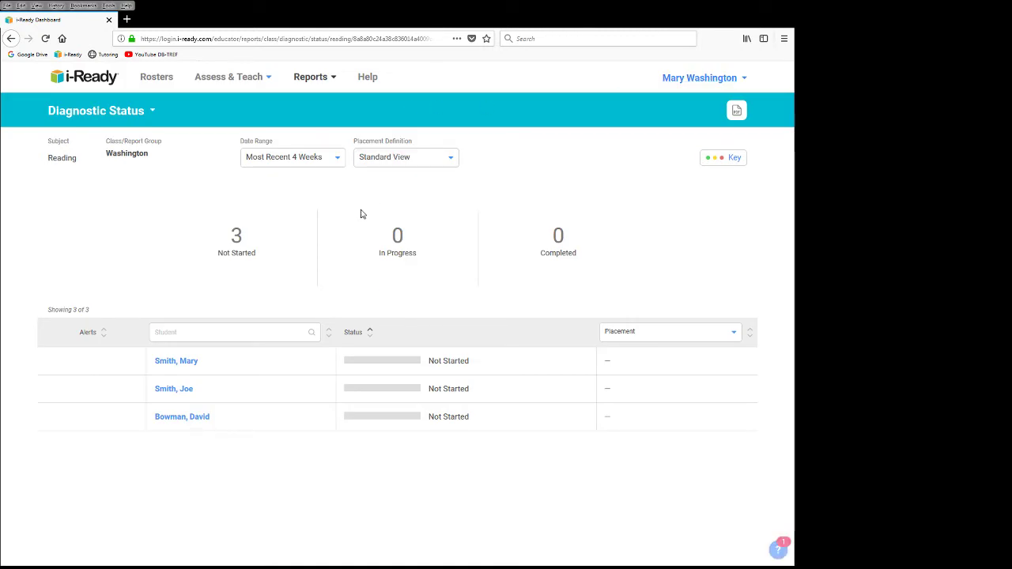
- Open the class Diagnostic Results report for Reading and examine the first-listed student's scale score, overall placement, domain placements and growth measures
click(311, 80)
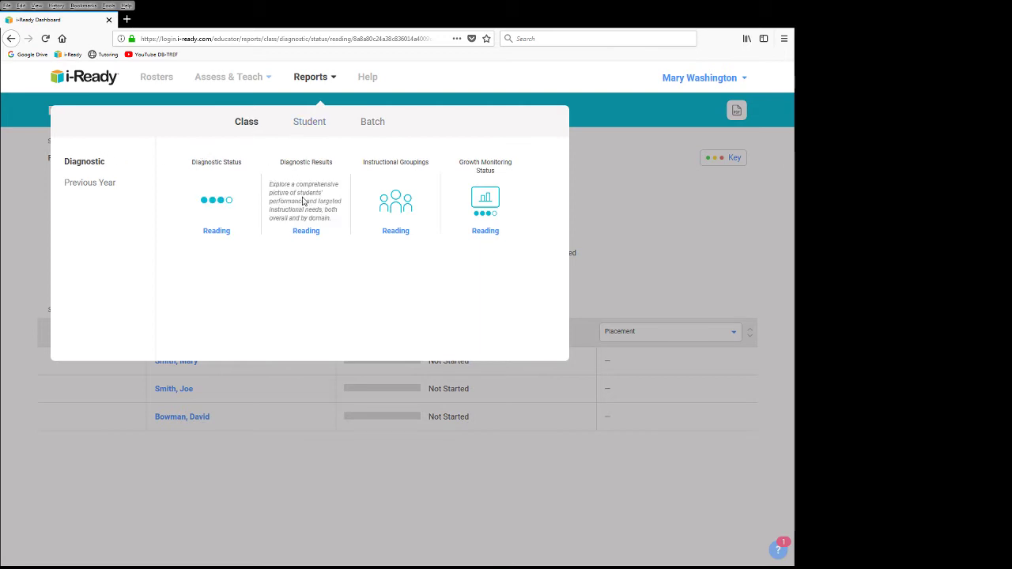
click(306, 234)
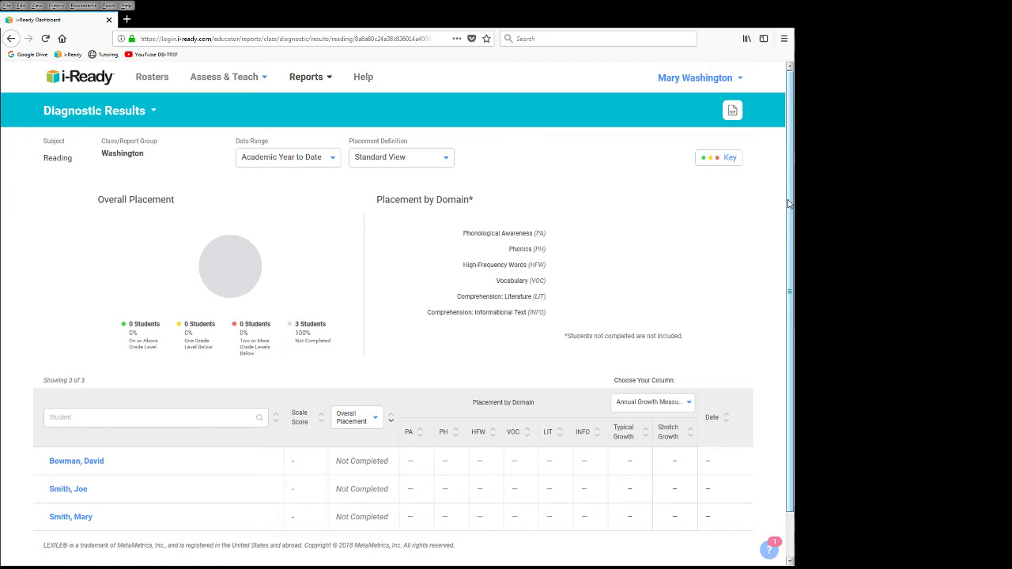
drag(788, 204, 788, 301)
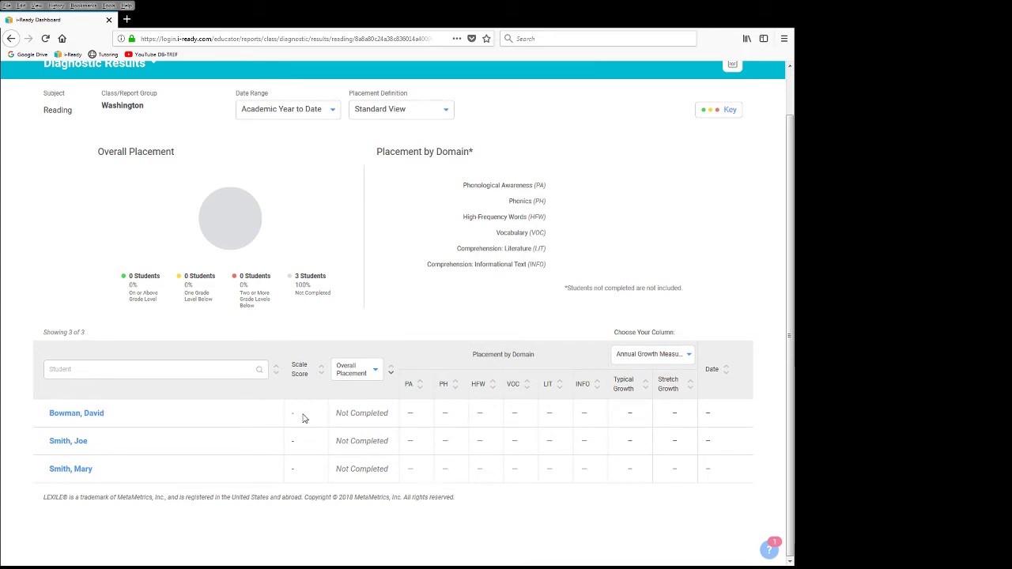
drag(285, 415, 716, 416)
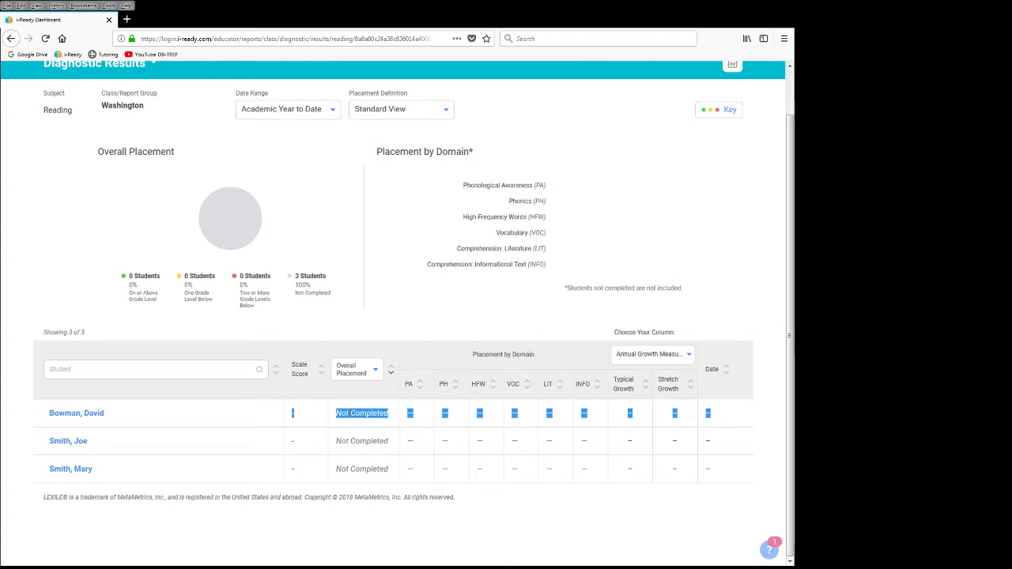
click(350, 413)
drag(341, 413, 692, 412)
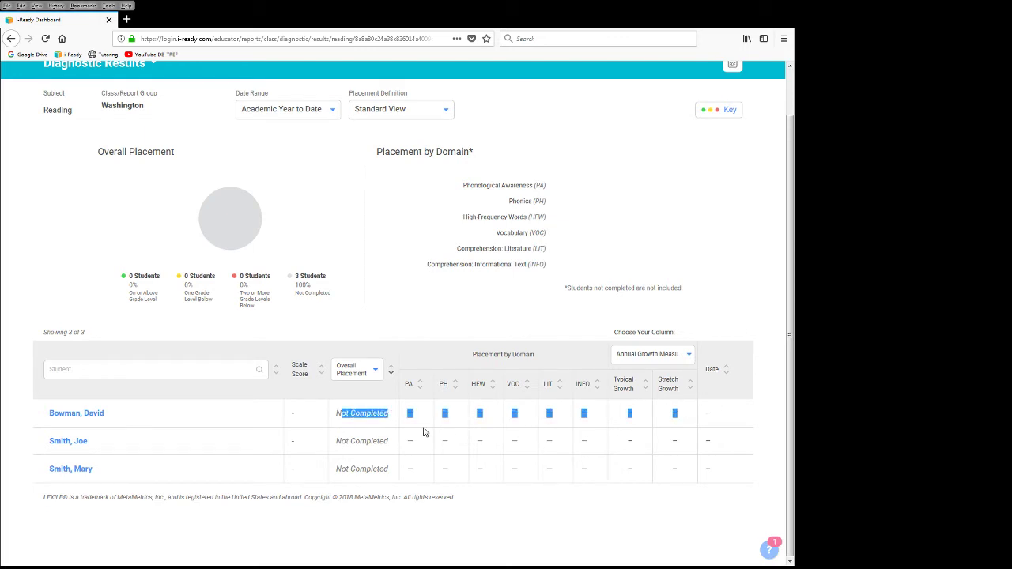
click(13, 414)
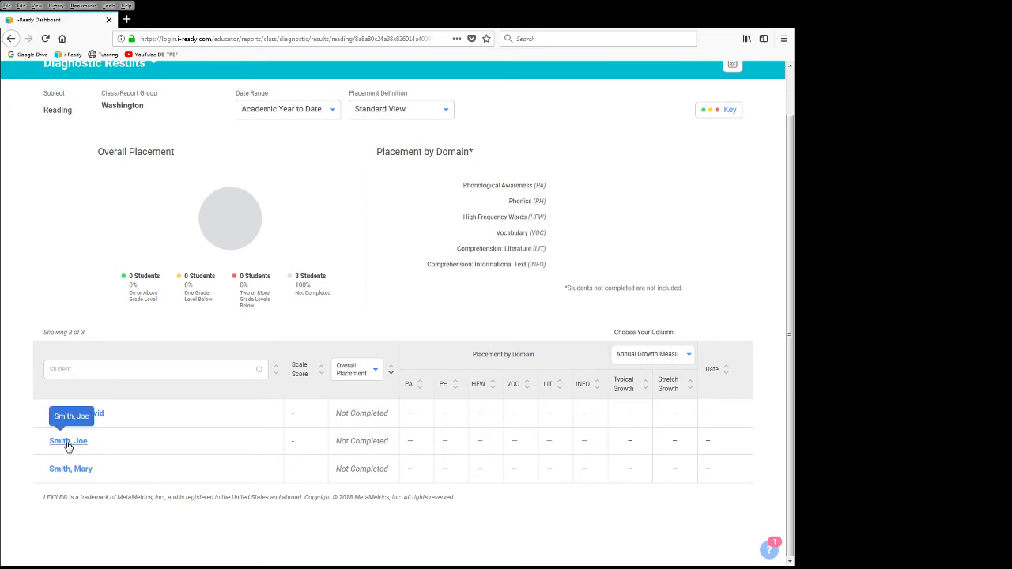
- View the second-listed student's individual Diagnostic Results from the class results report, and close it
click(68, 442)
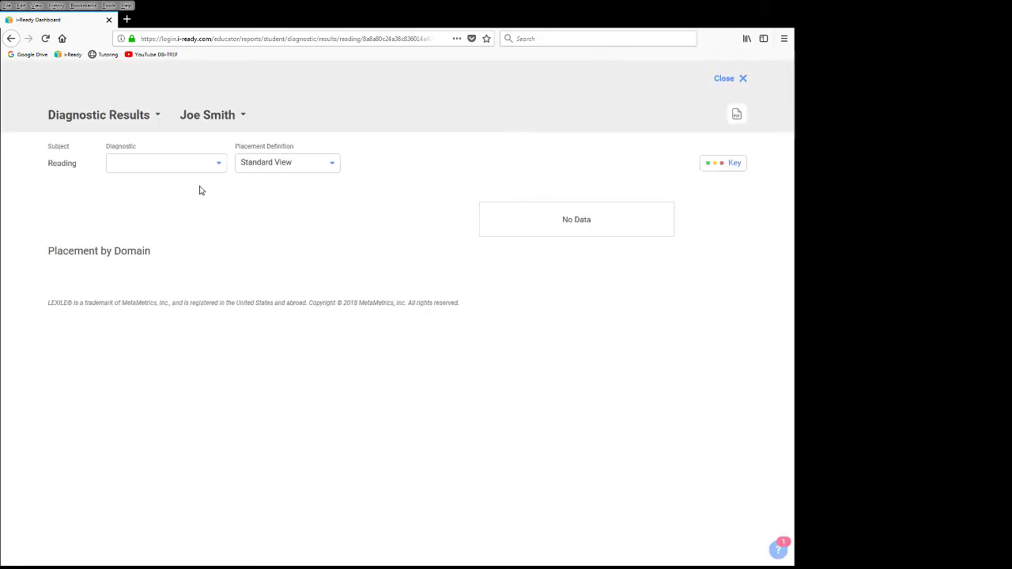
click(732, 82)
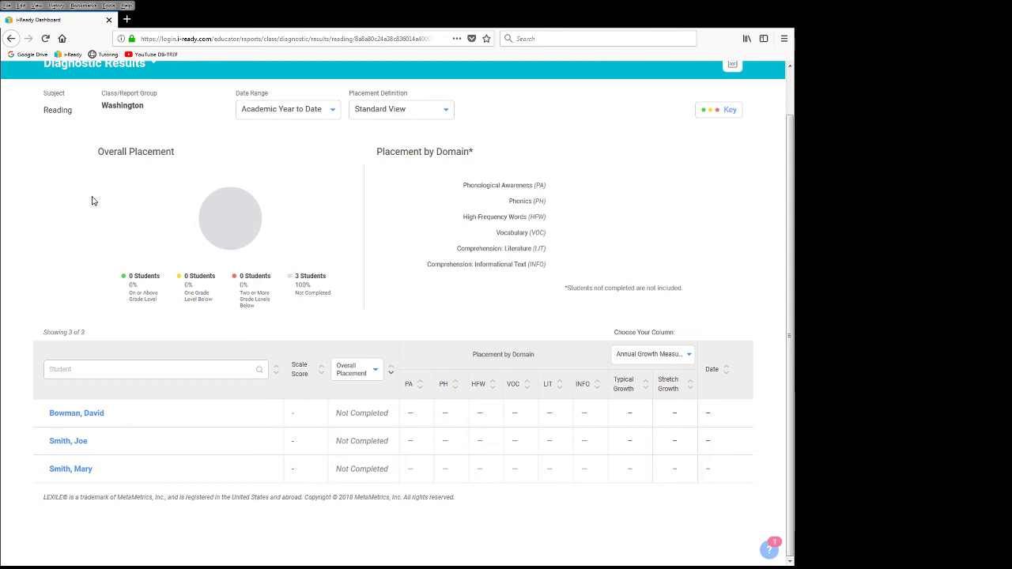
- Look over the available Class and Student reports, and leave the report selection without opening one
scroll(91, 201, up, 1)
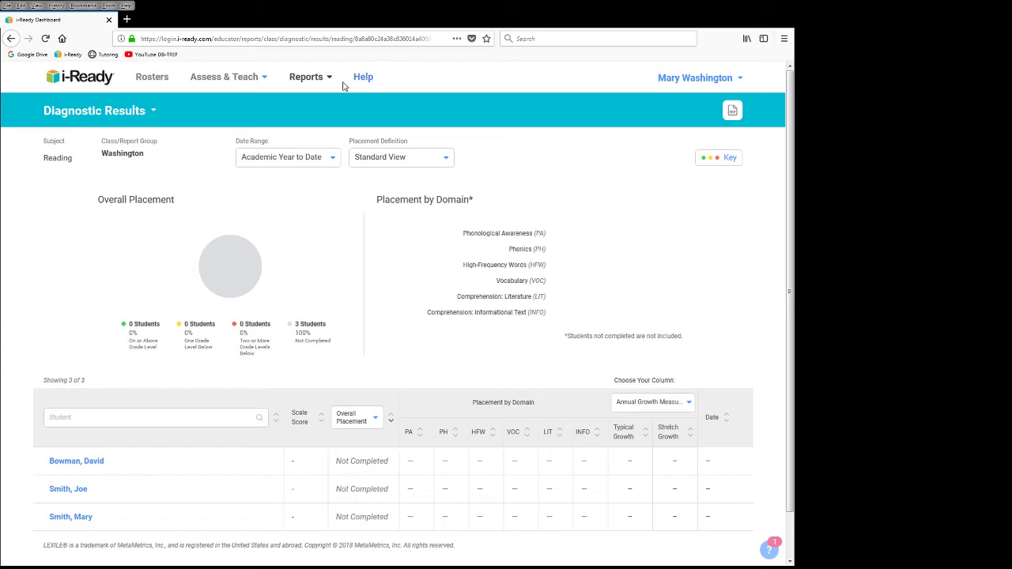
click(306, 79)
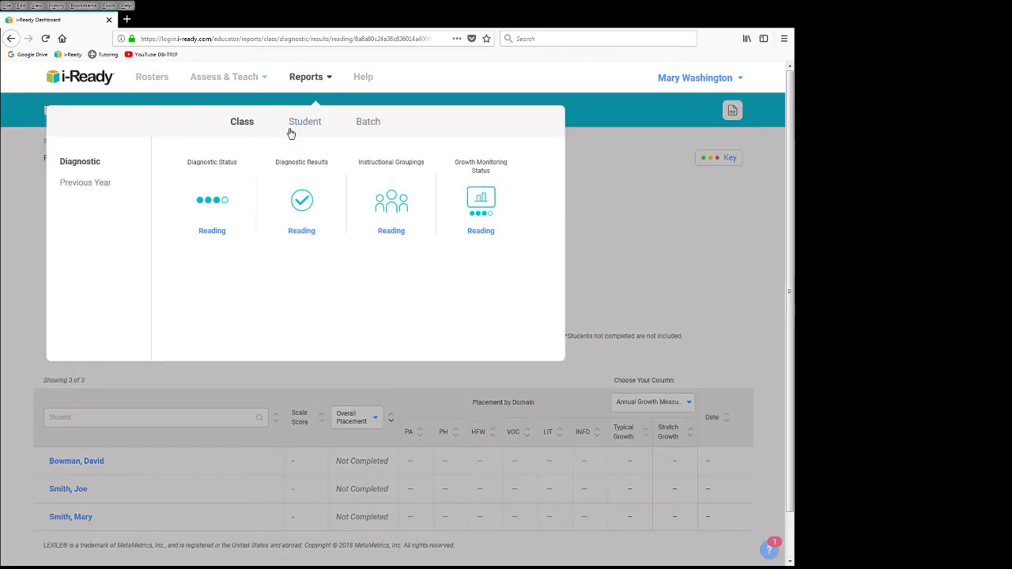
click(306, 123)
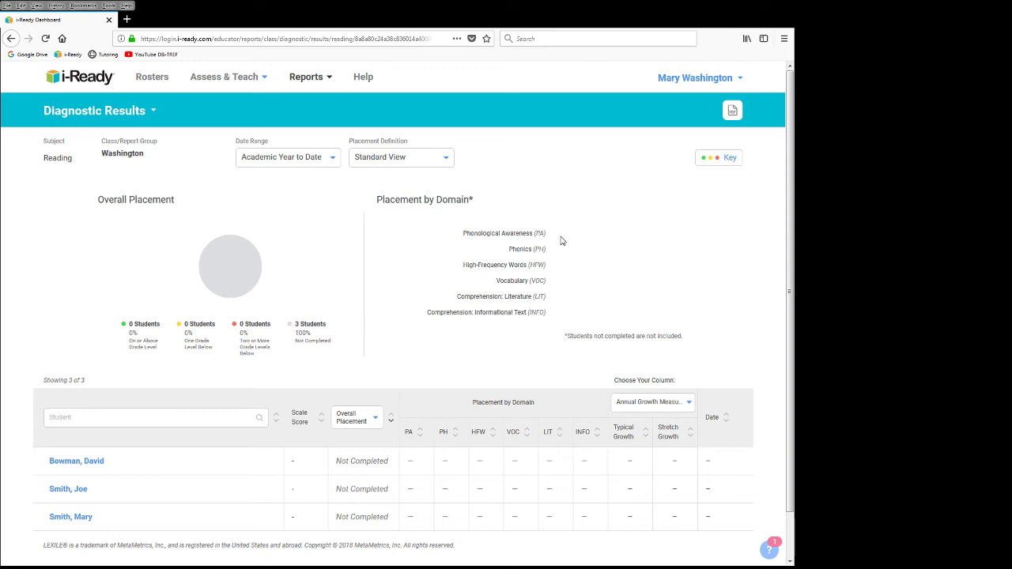
- Examine the Assess & Teach options, including the Tools for Instruction description, and return to the dashboard
click(208, 83)
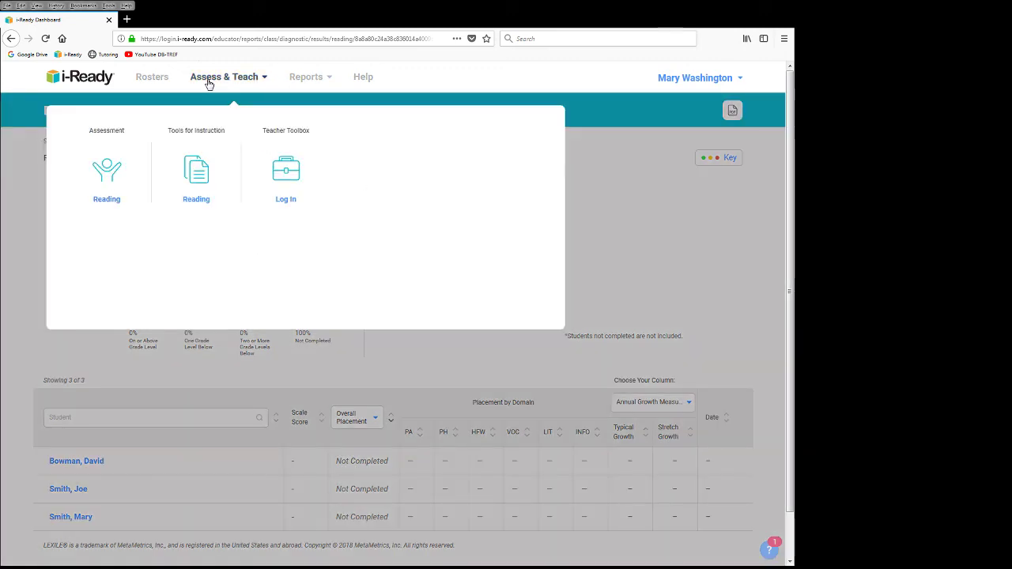
mouse_move(208, 161)
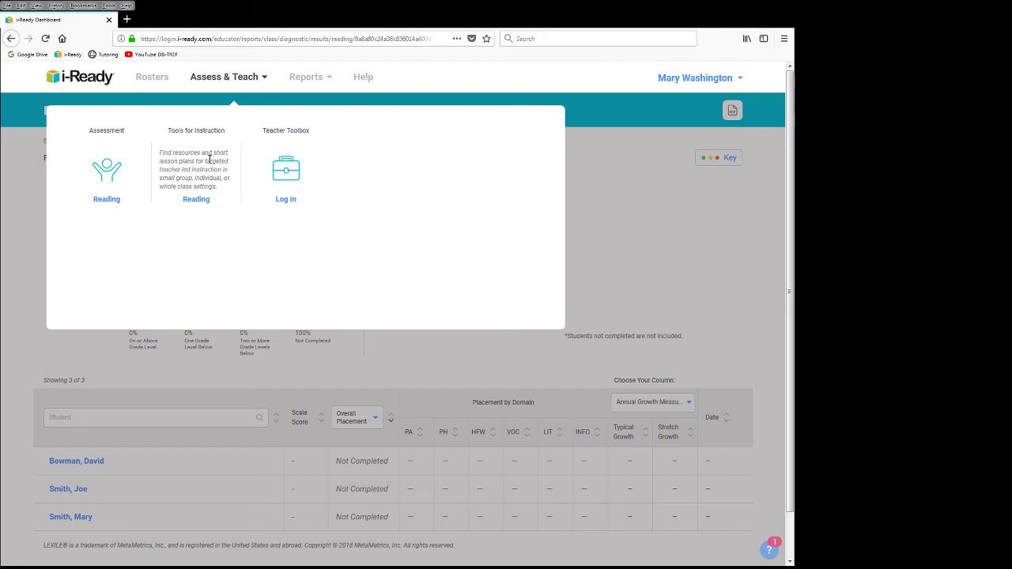
click(29, 239)
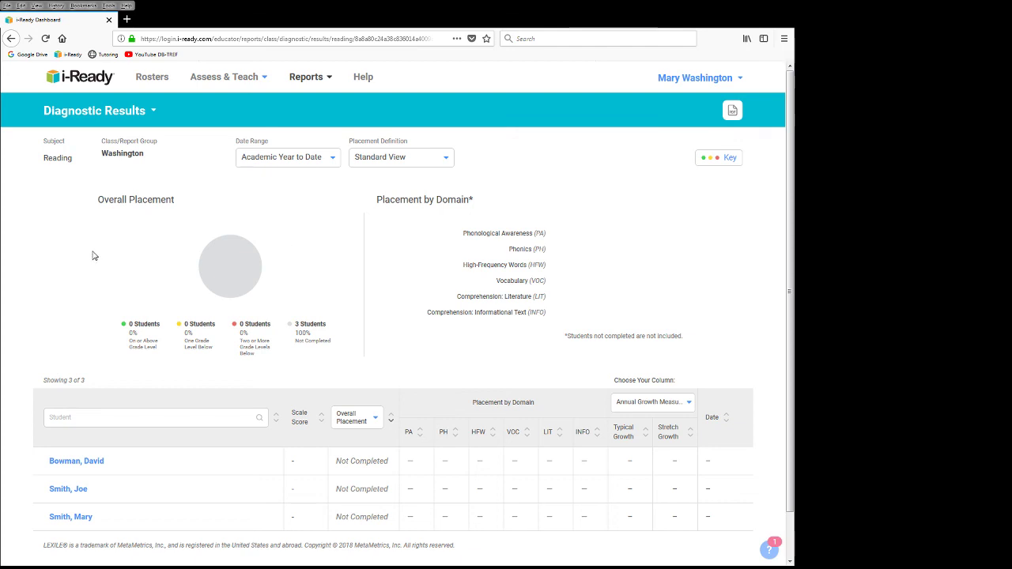
click(77, 82)
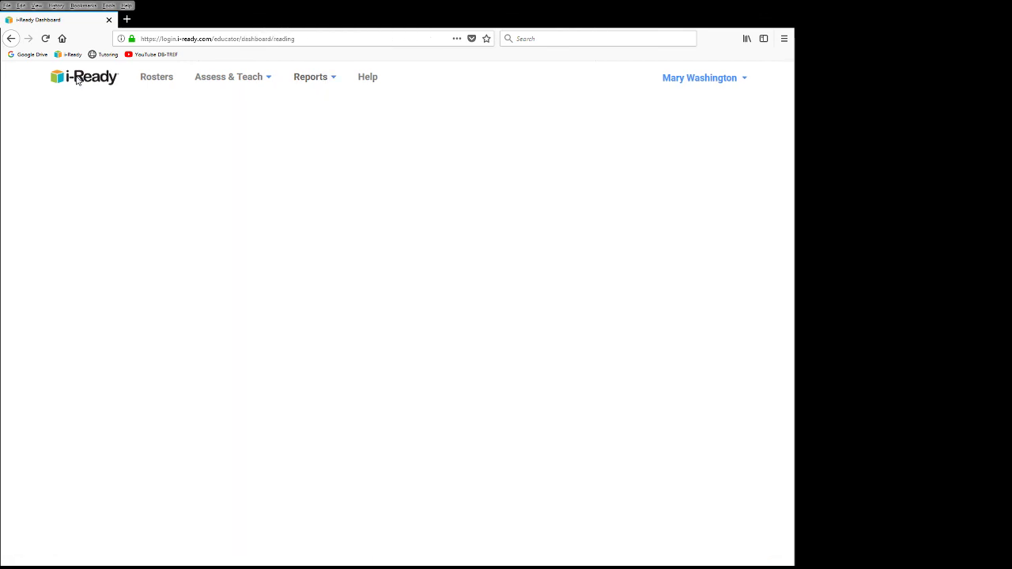